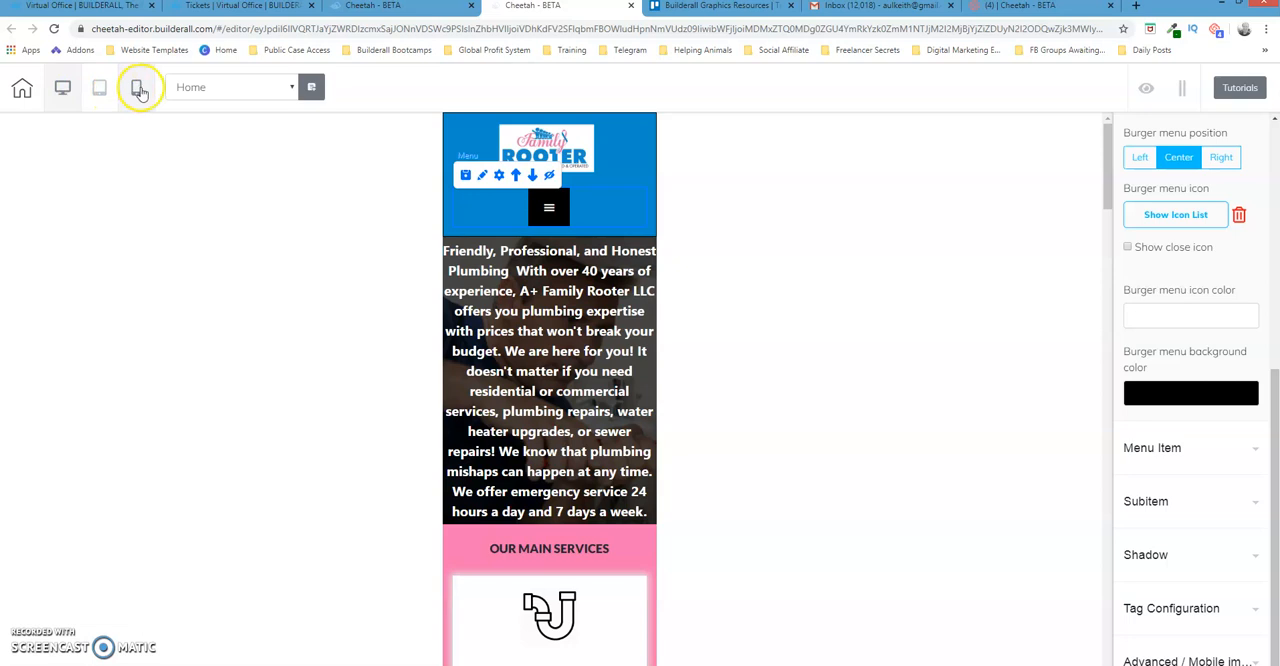
# Compare the home page's desktop and mobile views, and expand and collapse the navigation menu in the mobile view
pyautogui.click(61, 89)
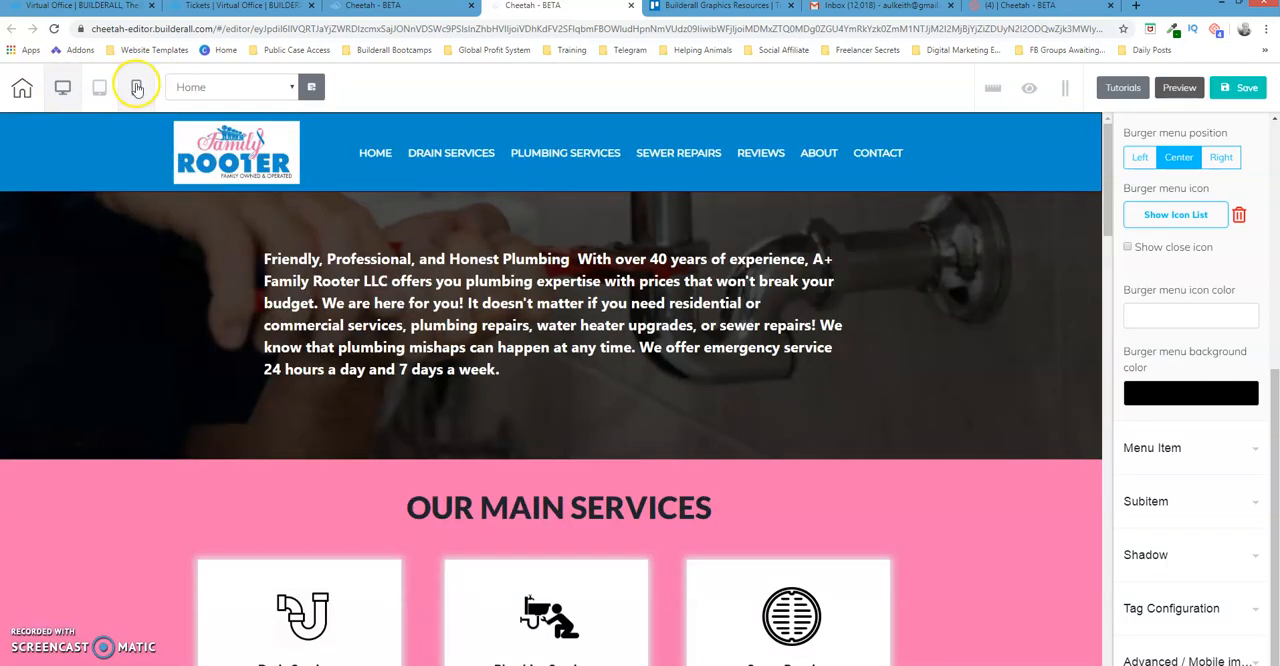
pyautogui.click(137, 89)
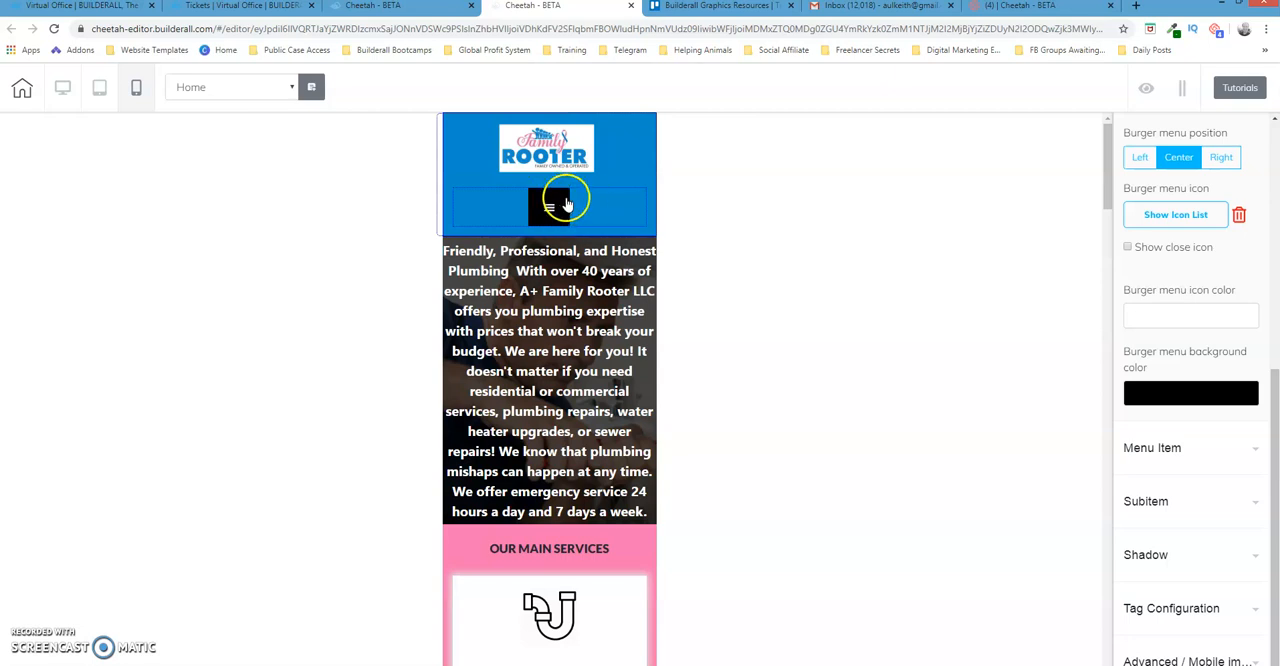
pyautogui.click(567, 204)
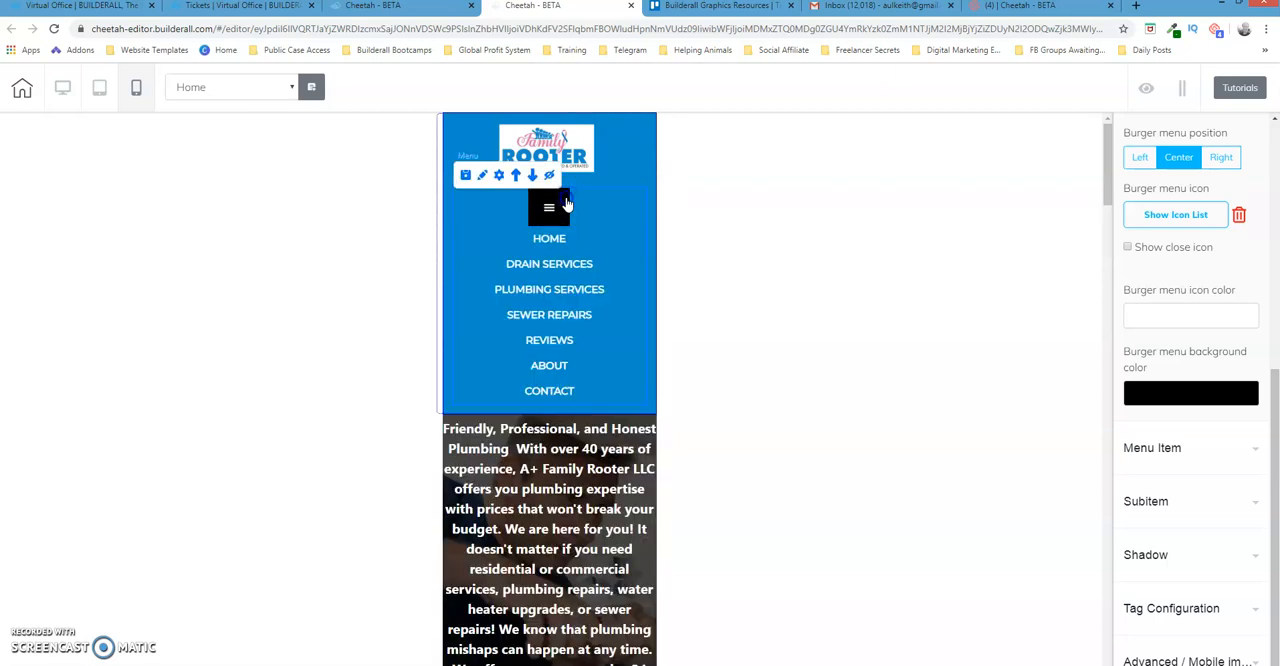
pyautogui.click(567, 204)
# Look through the menu element's setting groups and expand the Burger Menu settings
pyautogui.moveTo(1275, 365); pyautogui.dragTo(1266, 128)
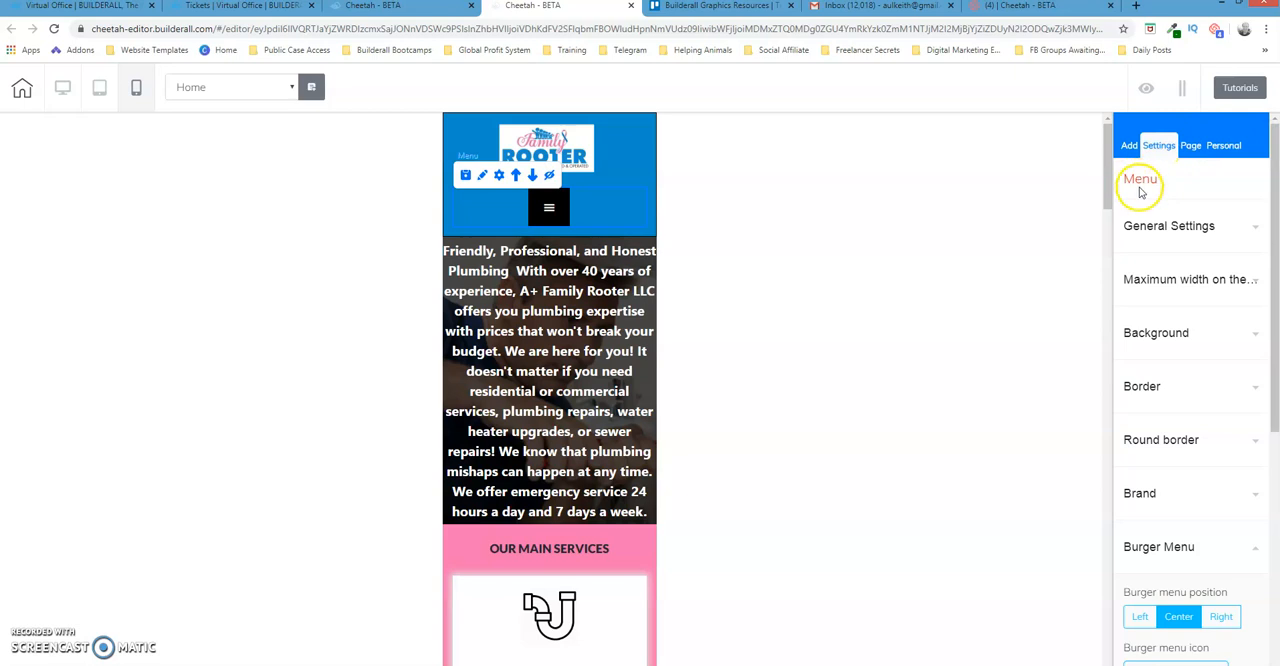
pyautogui.moveTo(1266, 206); pyautogui.dragTo(1270, 345)
pyautogui.click(1218, 284)
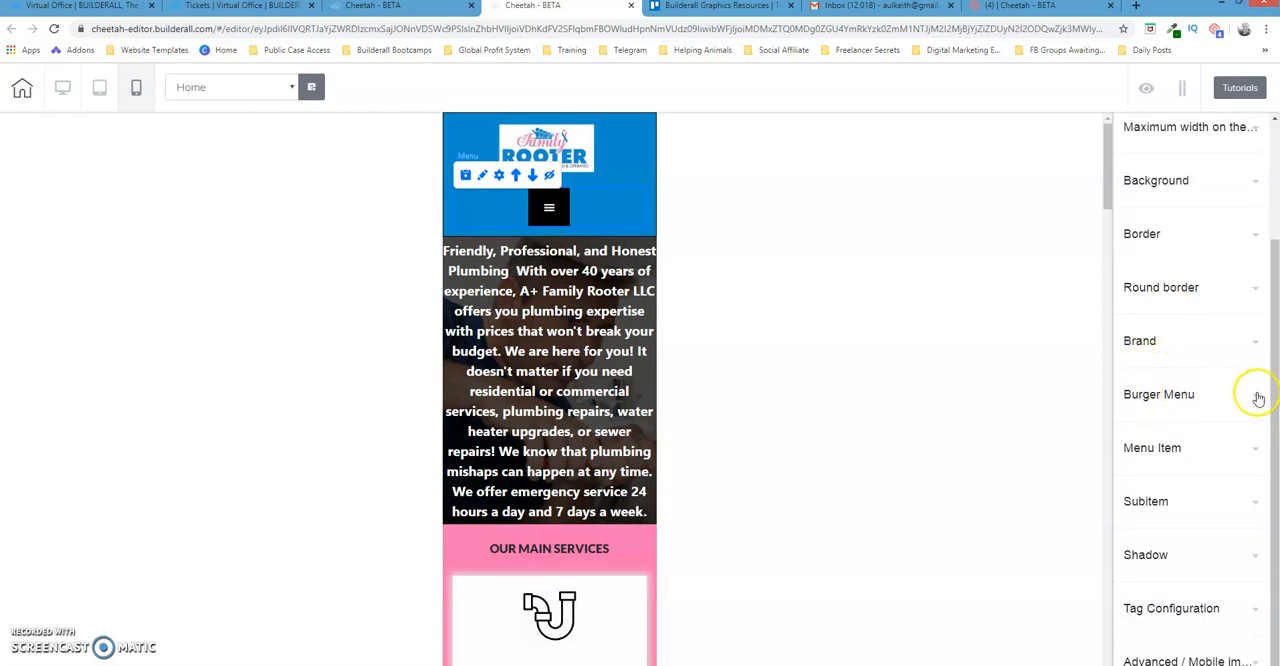
pyautogui.click(1258, 396)
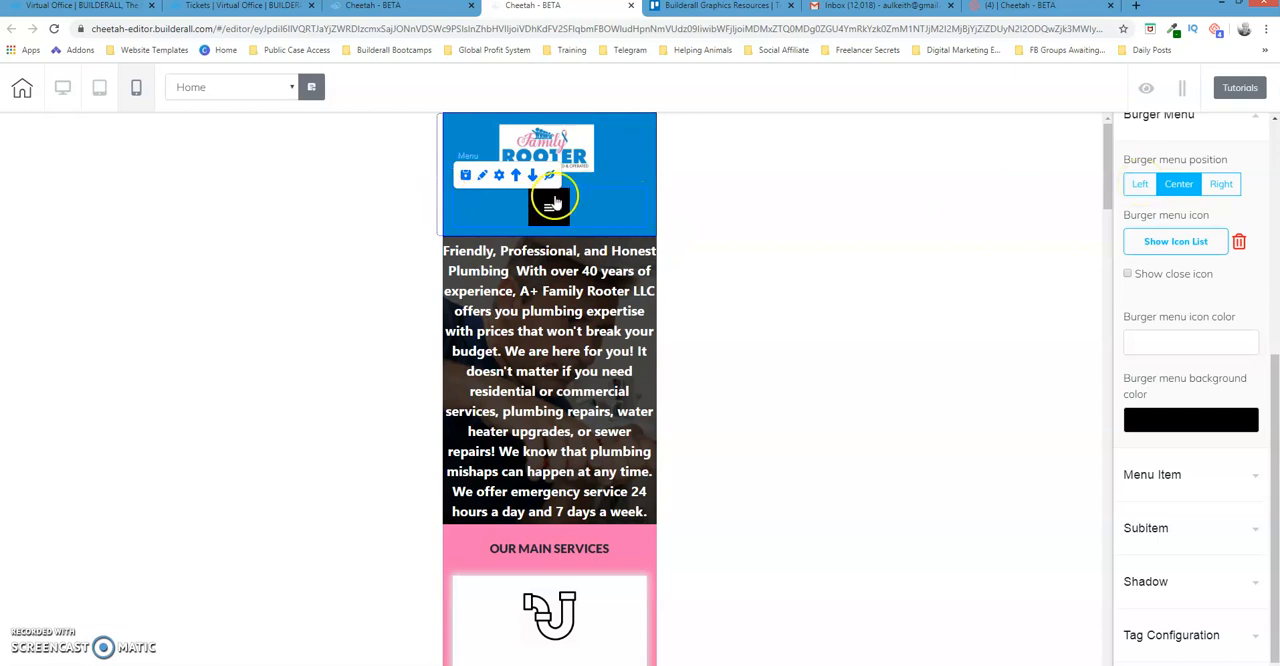
# Try the Left and Right burger menu positions and return the position to Center
pyautogui.click(1140, 184)
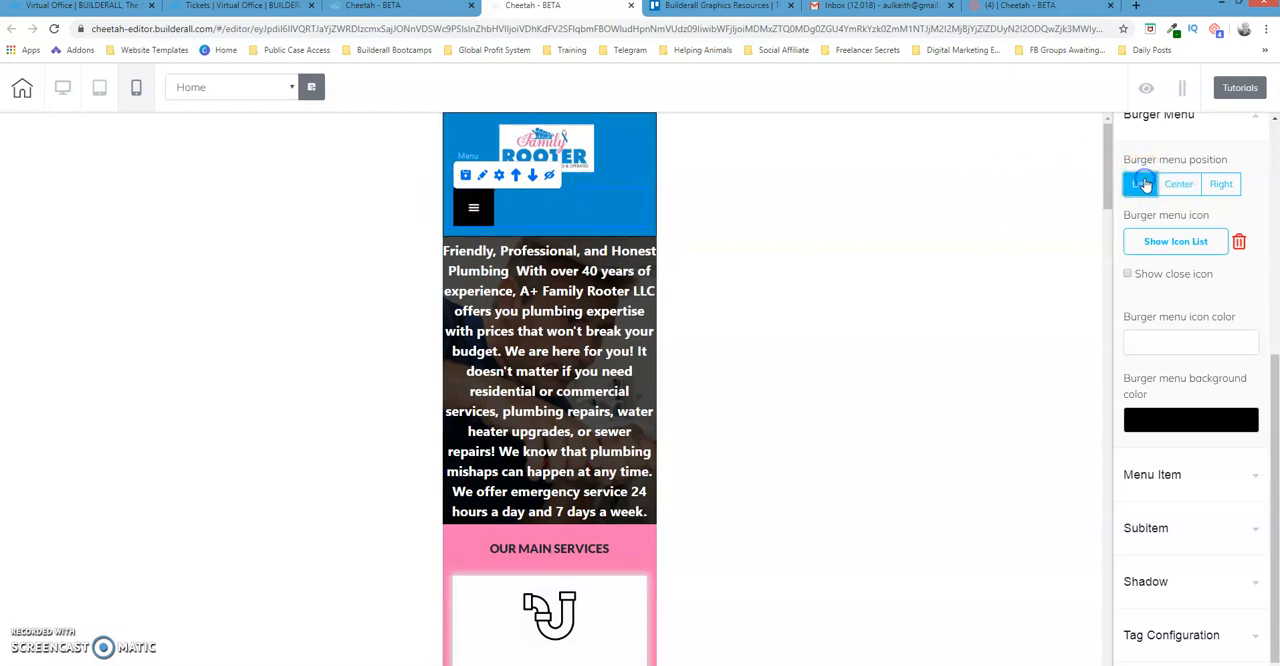
pyautogui.click(1221, 184)
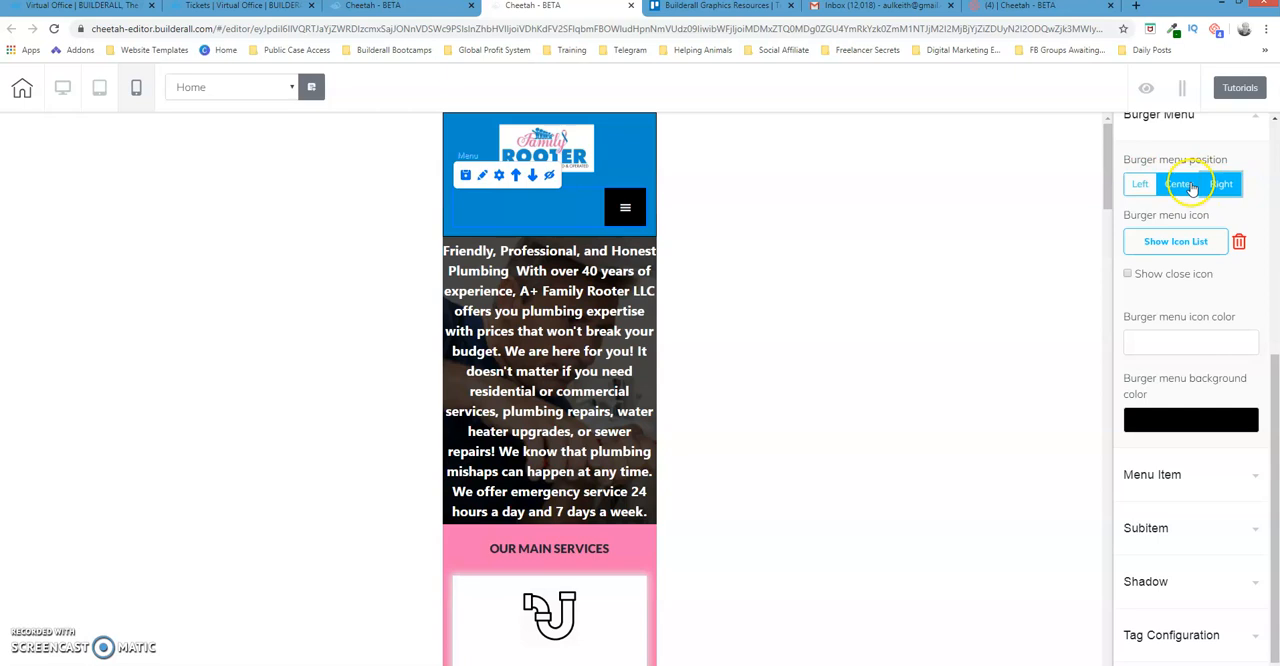
pyautogui.click(1186, 184)
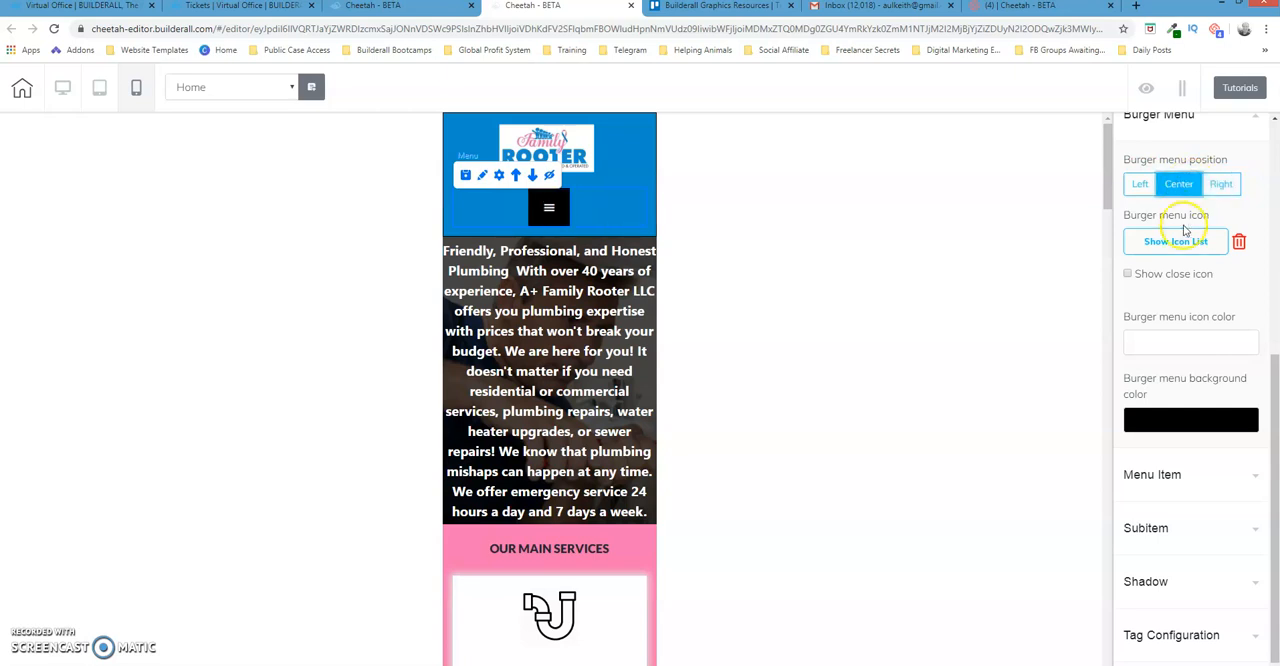
pyautogui.click(573, 208)
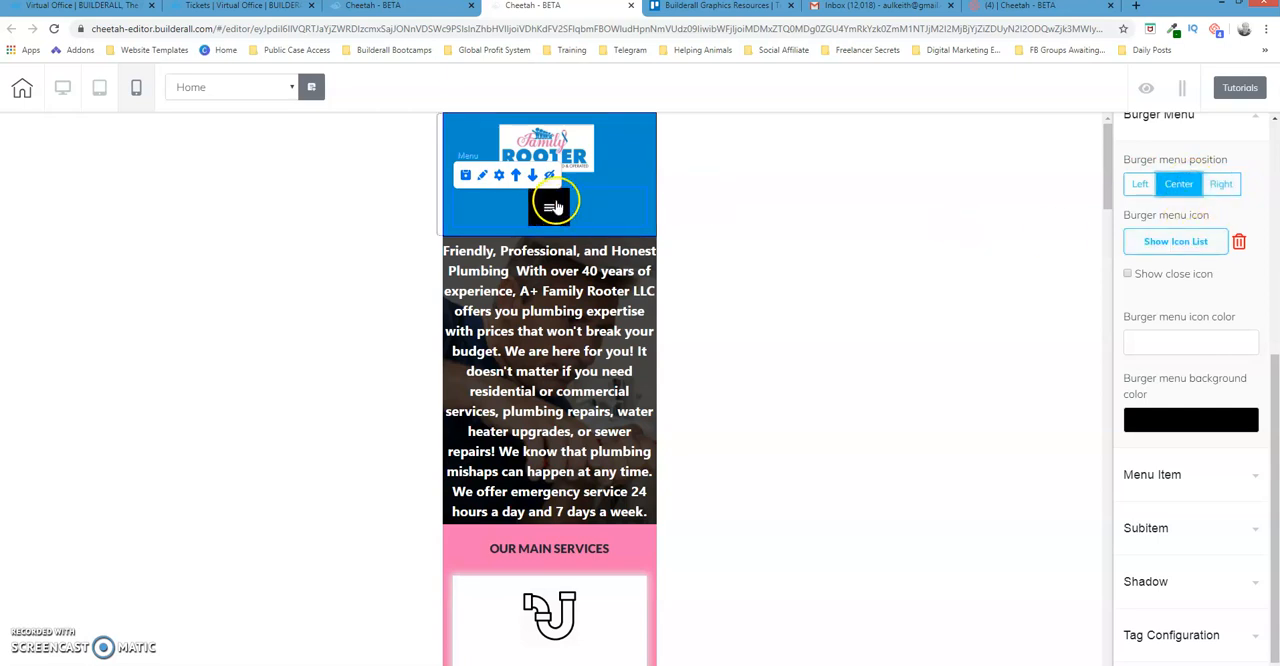
# Browse the available burger menu icons and leave the icon list without choosing one
pyautogui.click(1166, 248)
pyautogui.click(1166, 250)
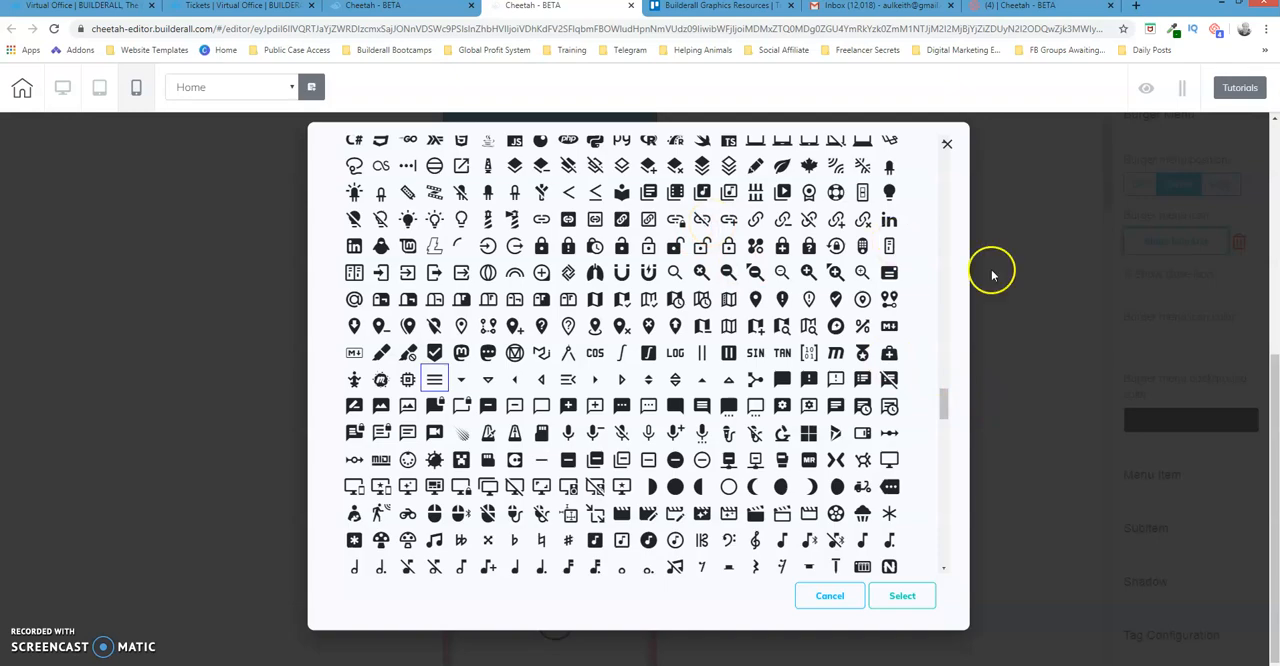
pyautogui.moveTo(945, 403); pyautogui.dragTo(977, 434)
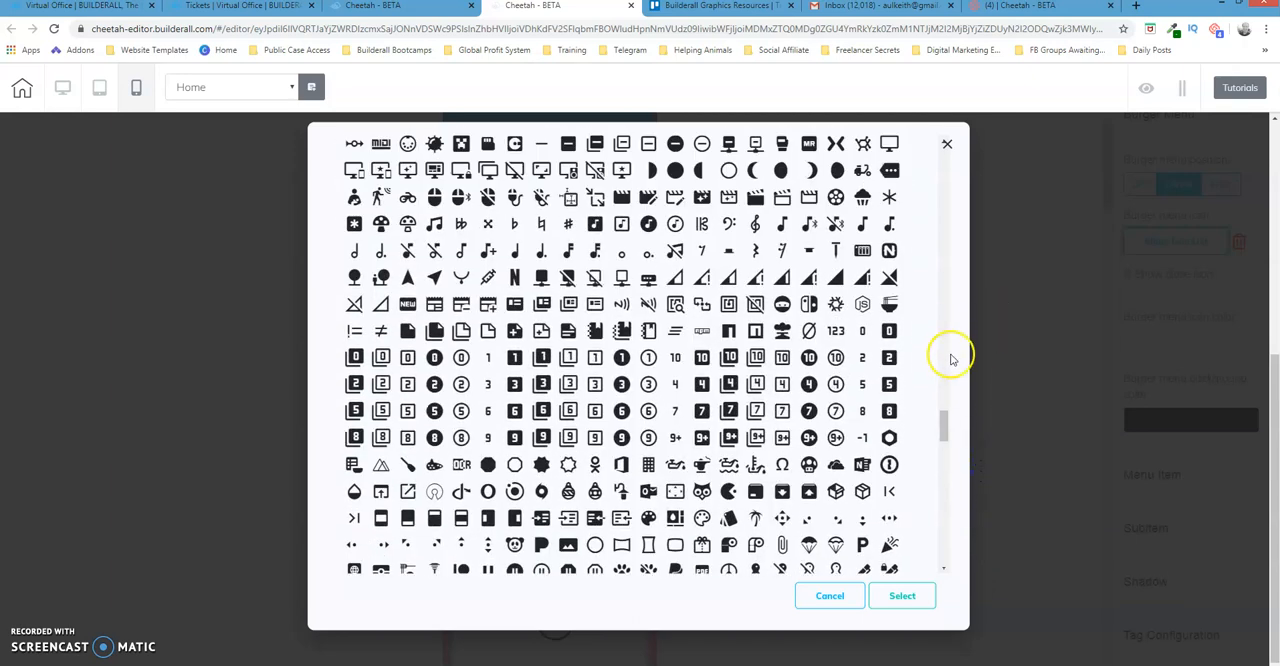
pyautogui.scroll(3, 948, 357)
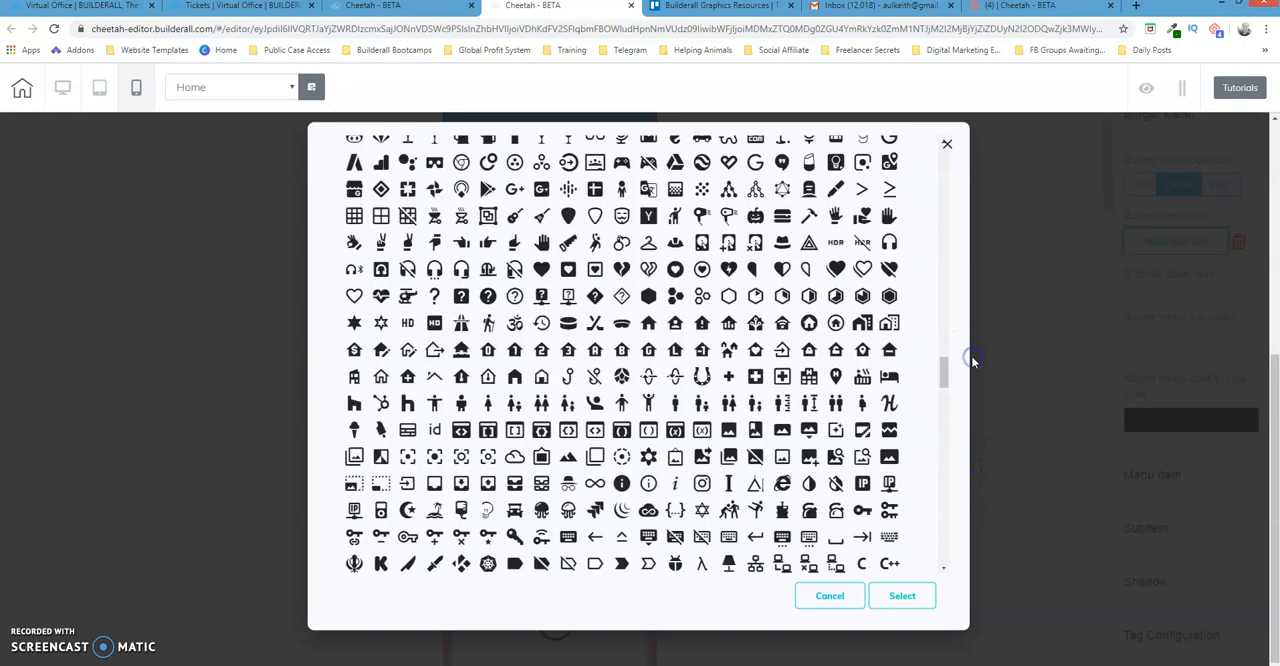
pyautogui.scroll(3, 950, 305)
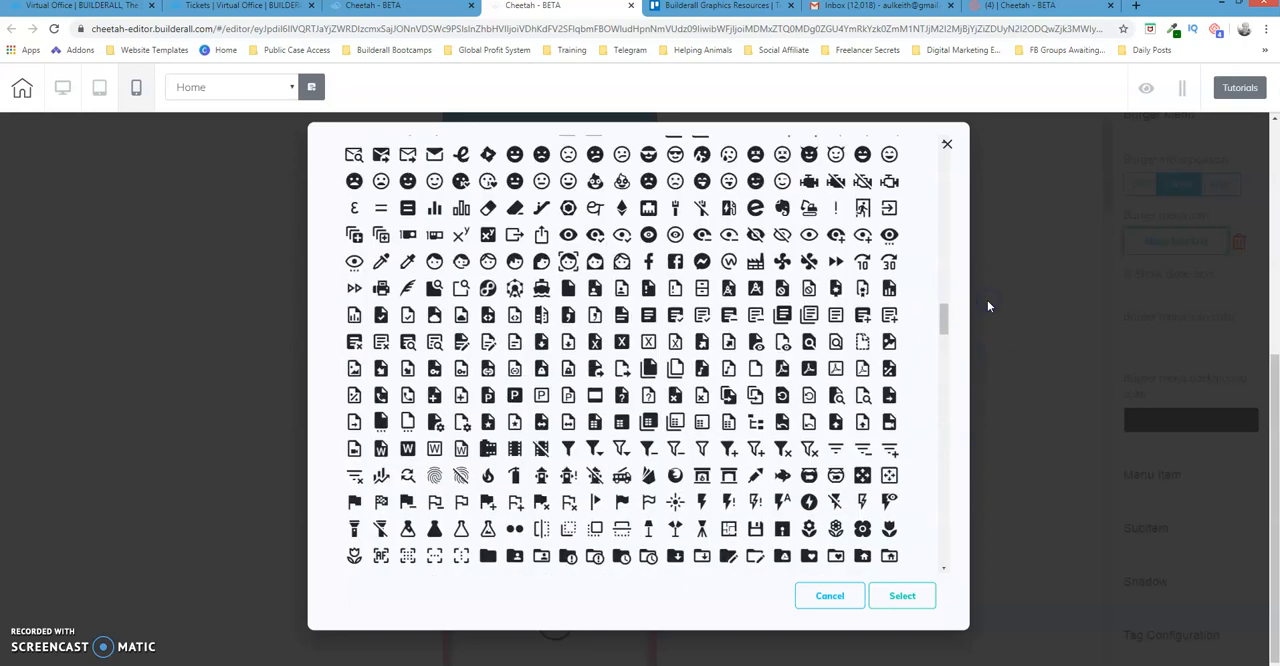
pyautogui.click(987, 300)
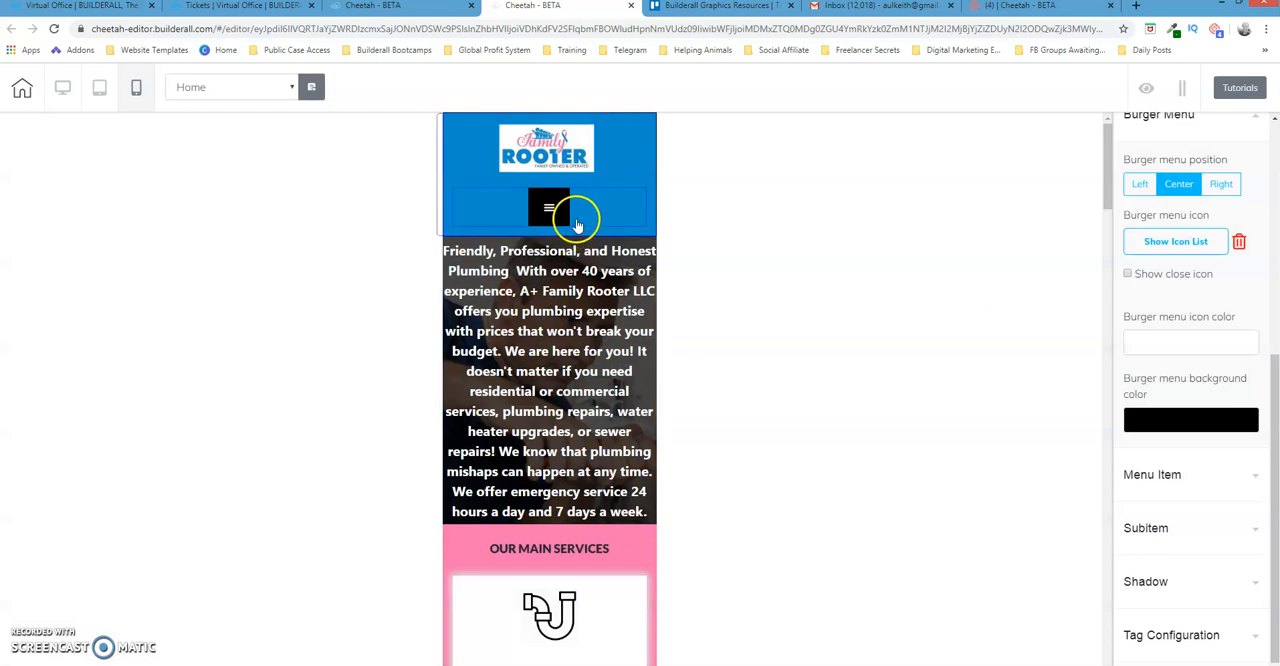
# Replace the burger menu icon with the stacked layers icon that has a small plus sign
pyautogui.click(550, 206)
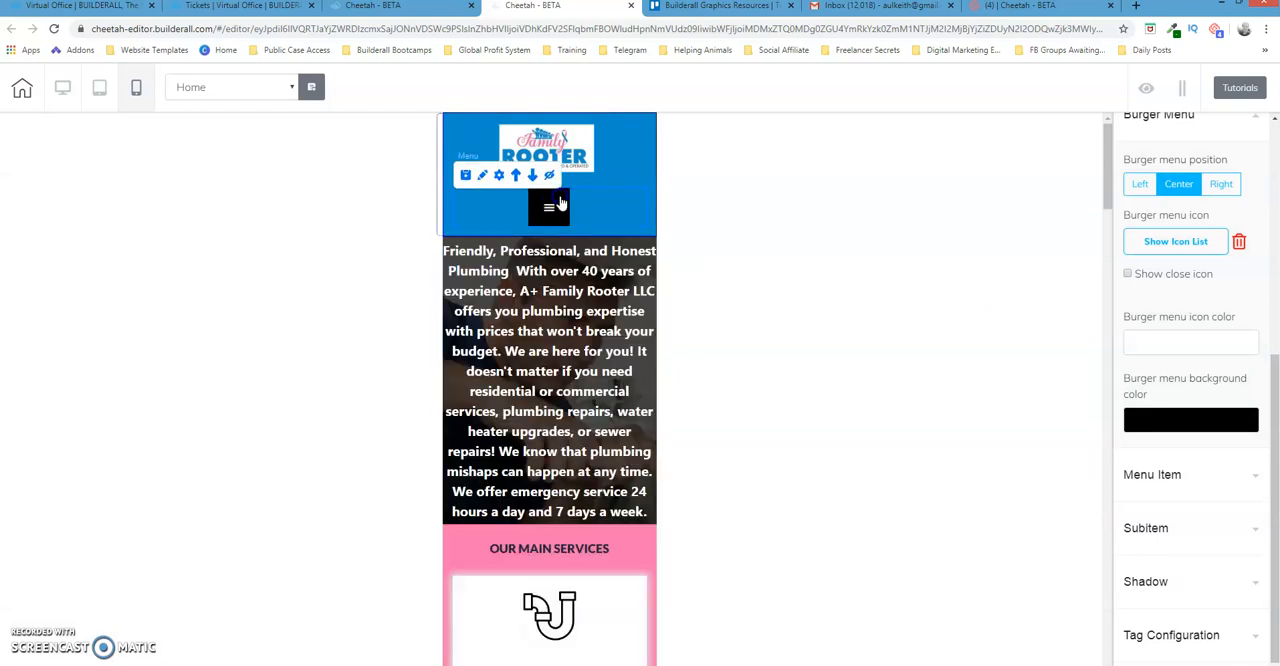
pyautogui.click(1160, 241)
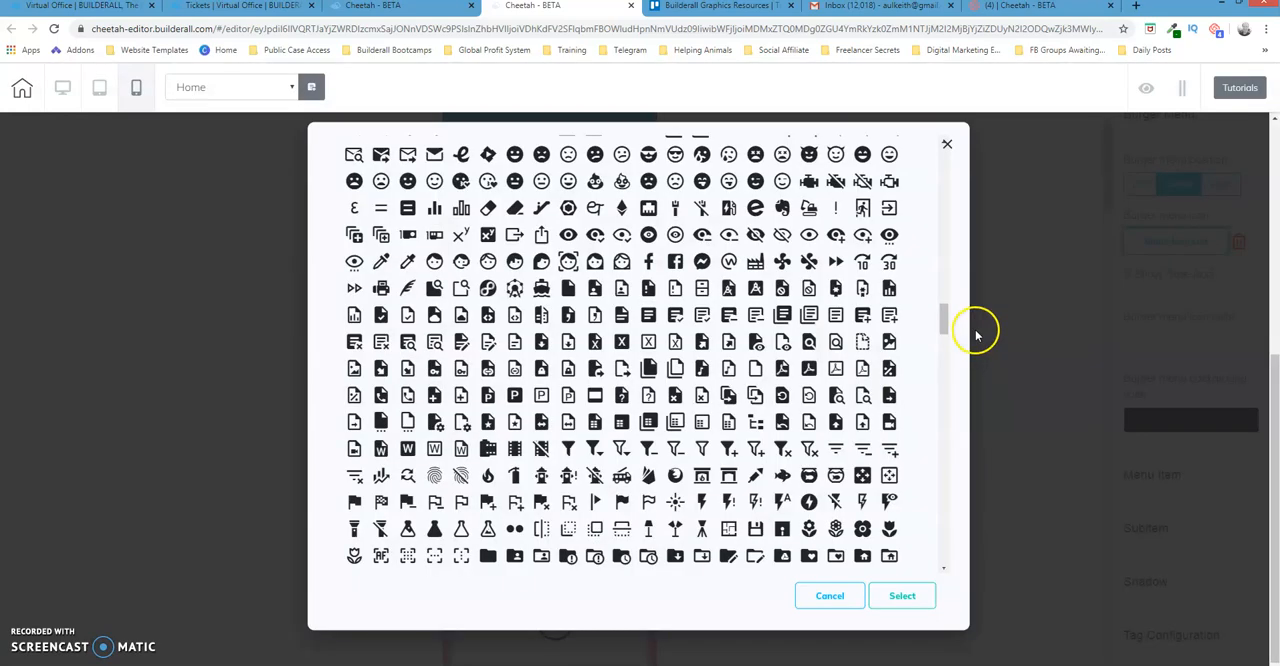
pyautogui.moveTo(943, 305); pyautogui.dragTo(943, 171)
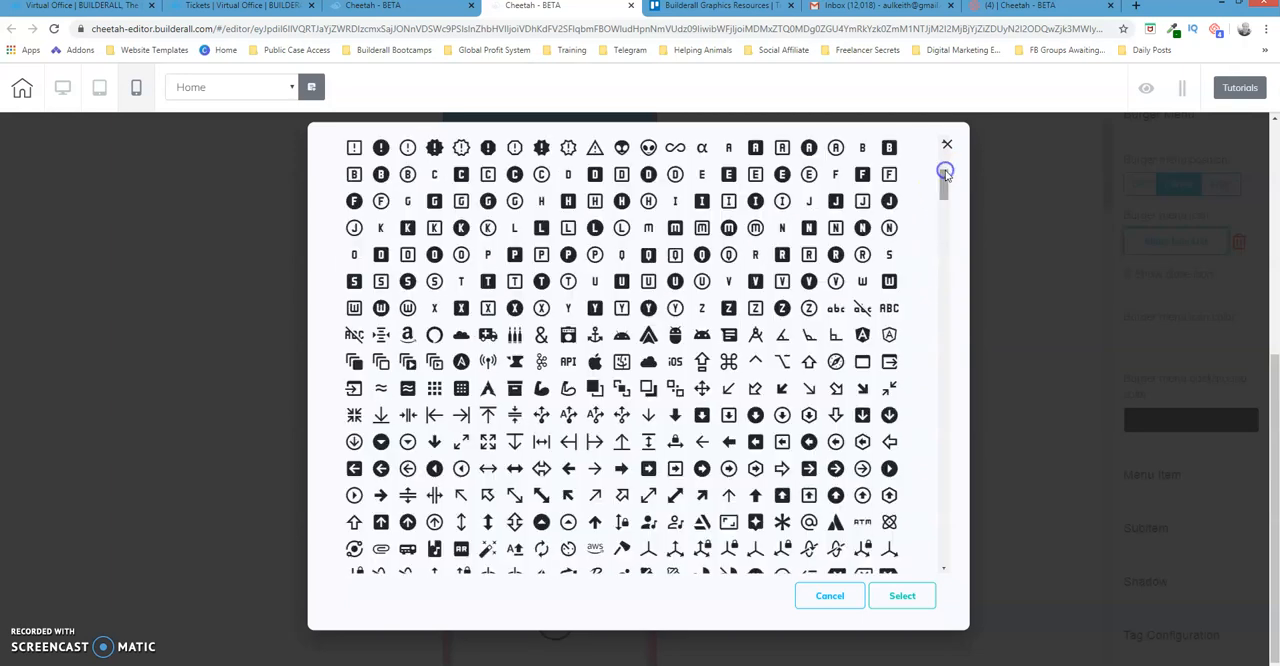
pyautogui.click(943, 323)
pyautogui.click(943, 323)
pyautogui.click(943, 323)
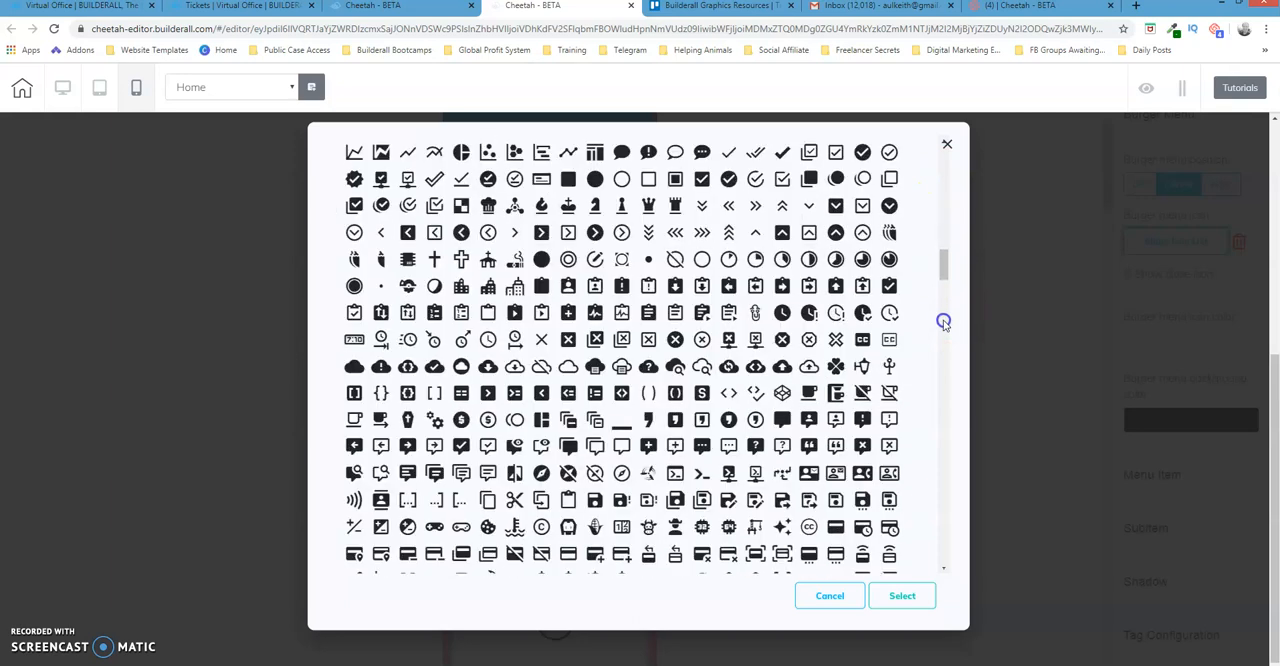
pyautogui.click(943, 322)
pyautogui.click(943, 322)
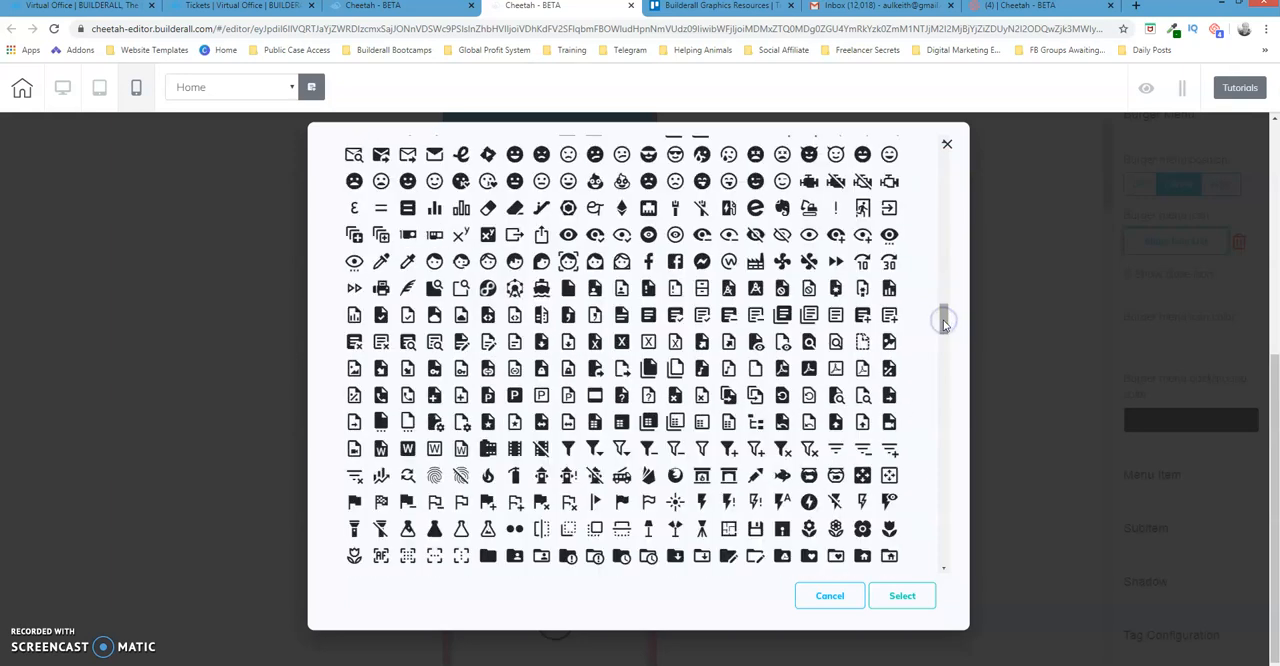
pyautogui.click(943, 406)
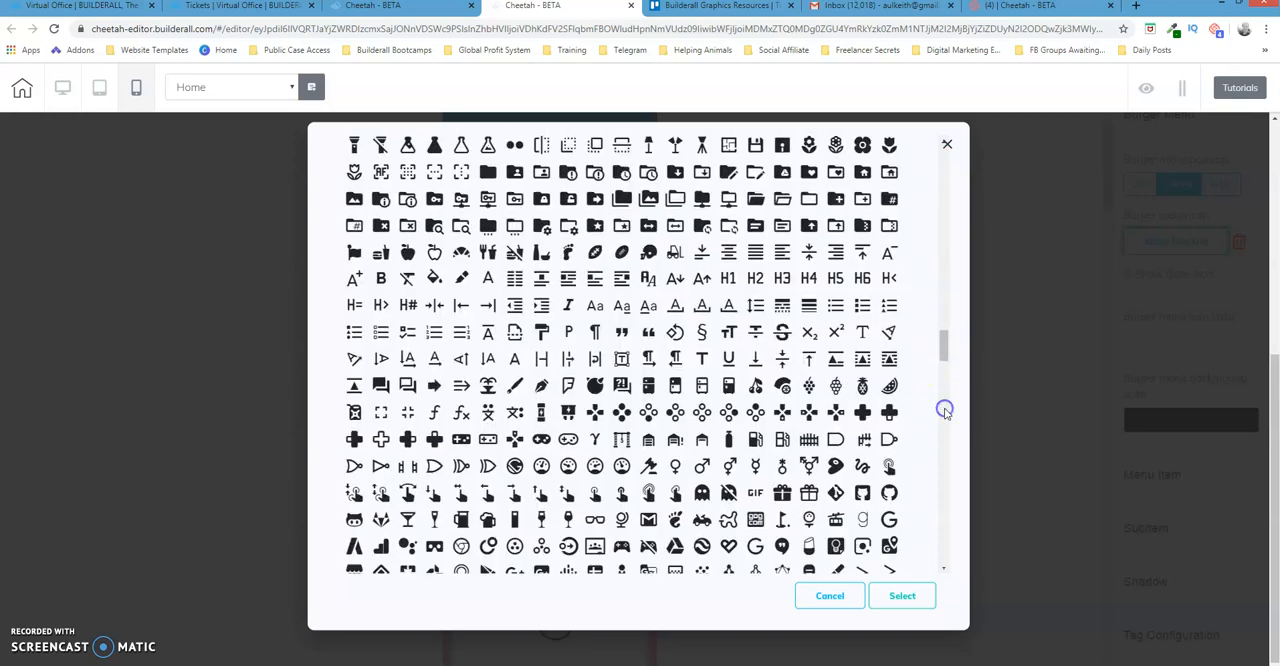
pyautogui.click(943, 437)
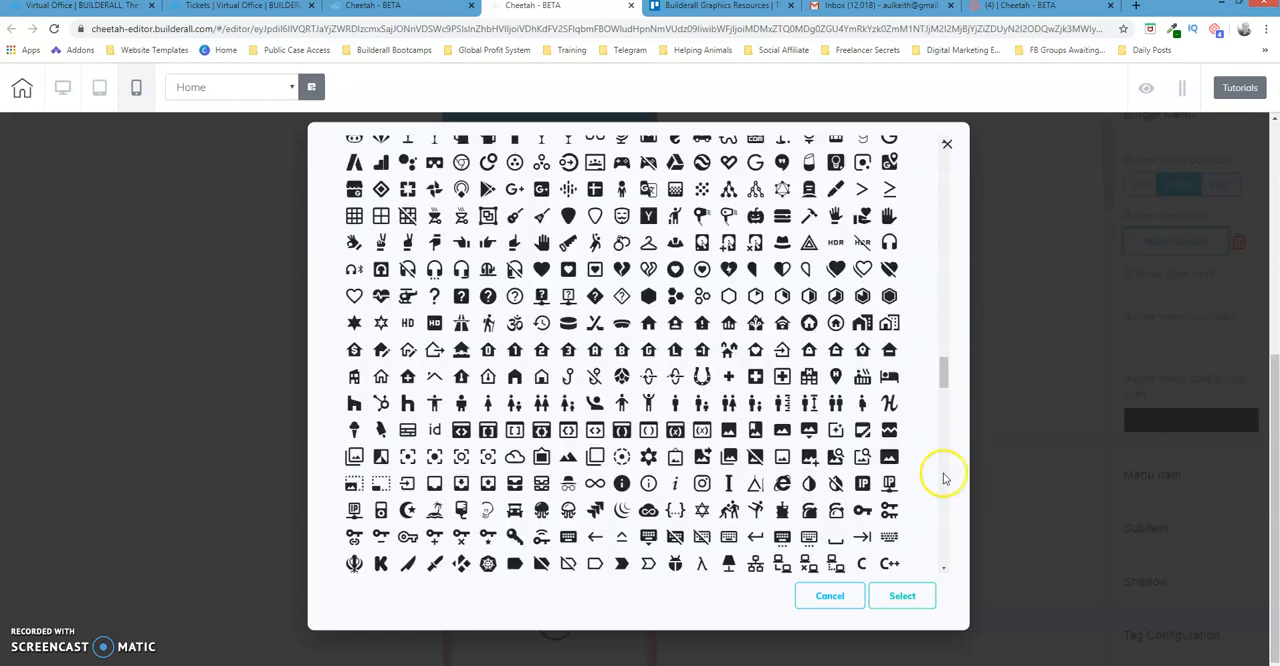
pyautogui.click(943, 474)
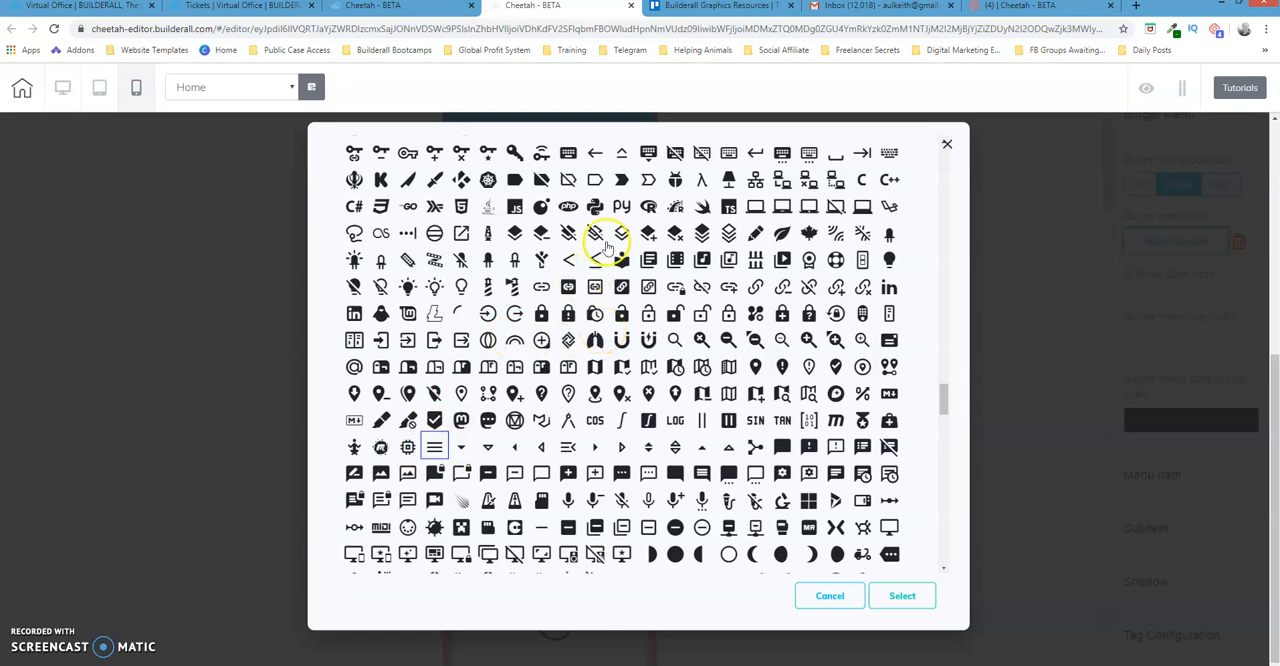
pyautogui.click(648, 232)
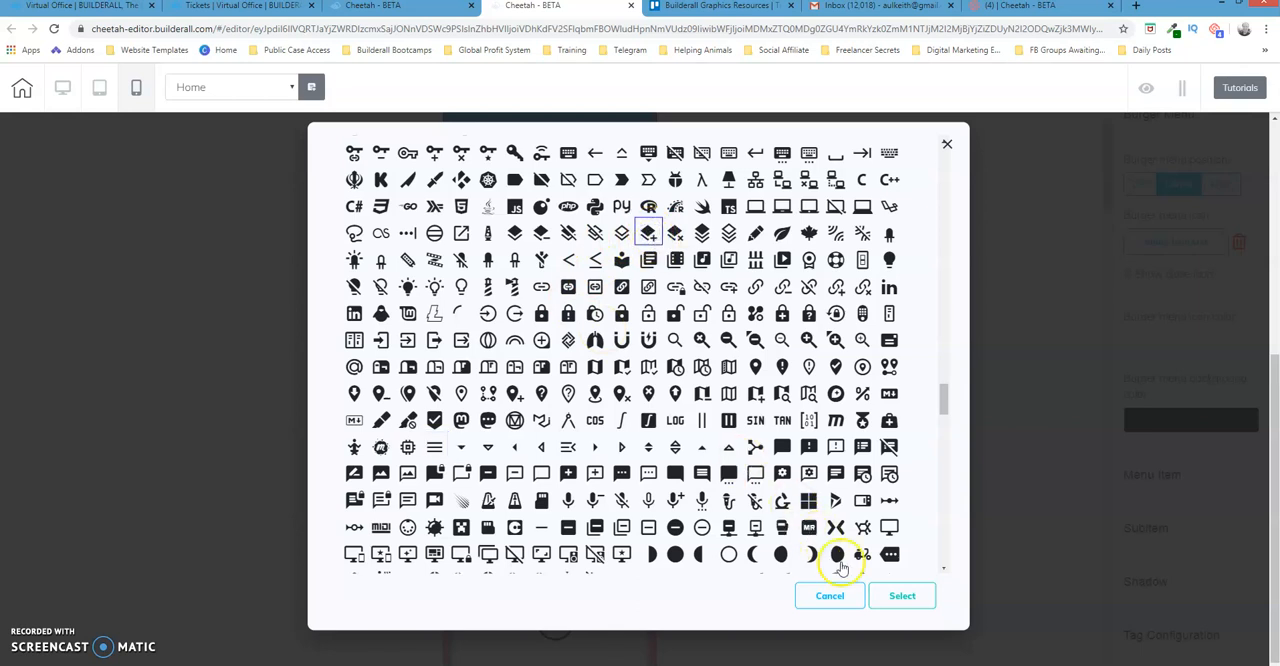
pyautogui.click(903, 598)
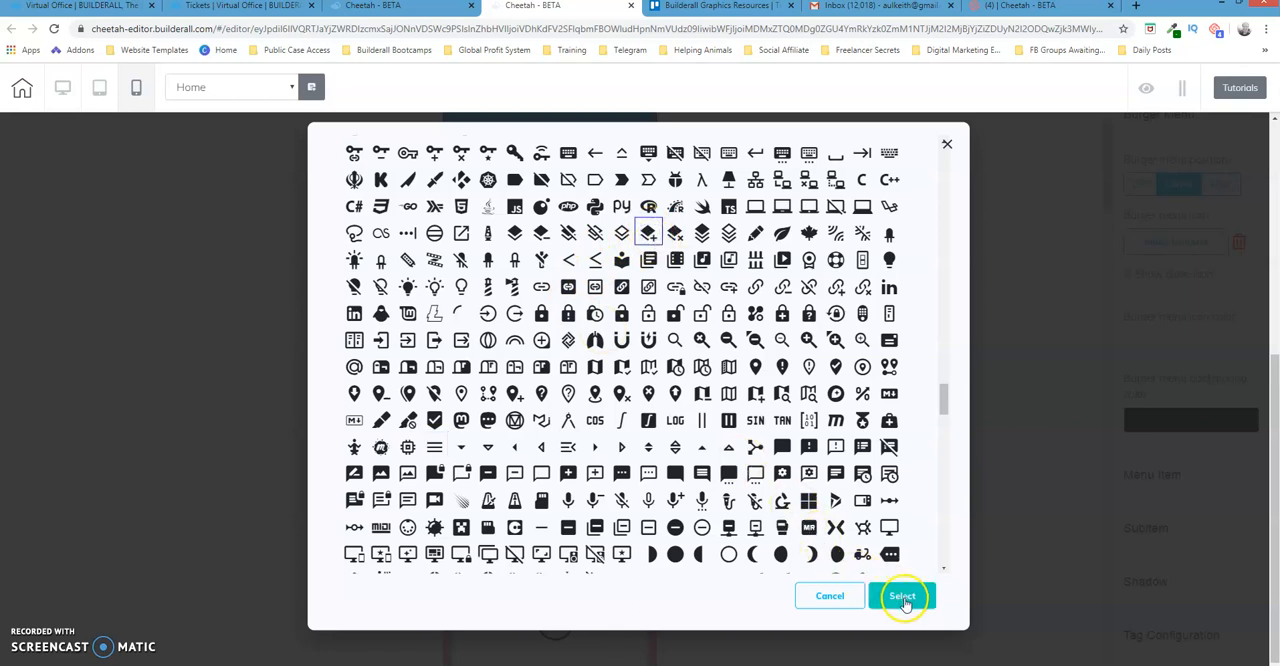
pyautogui.click(905, 596)
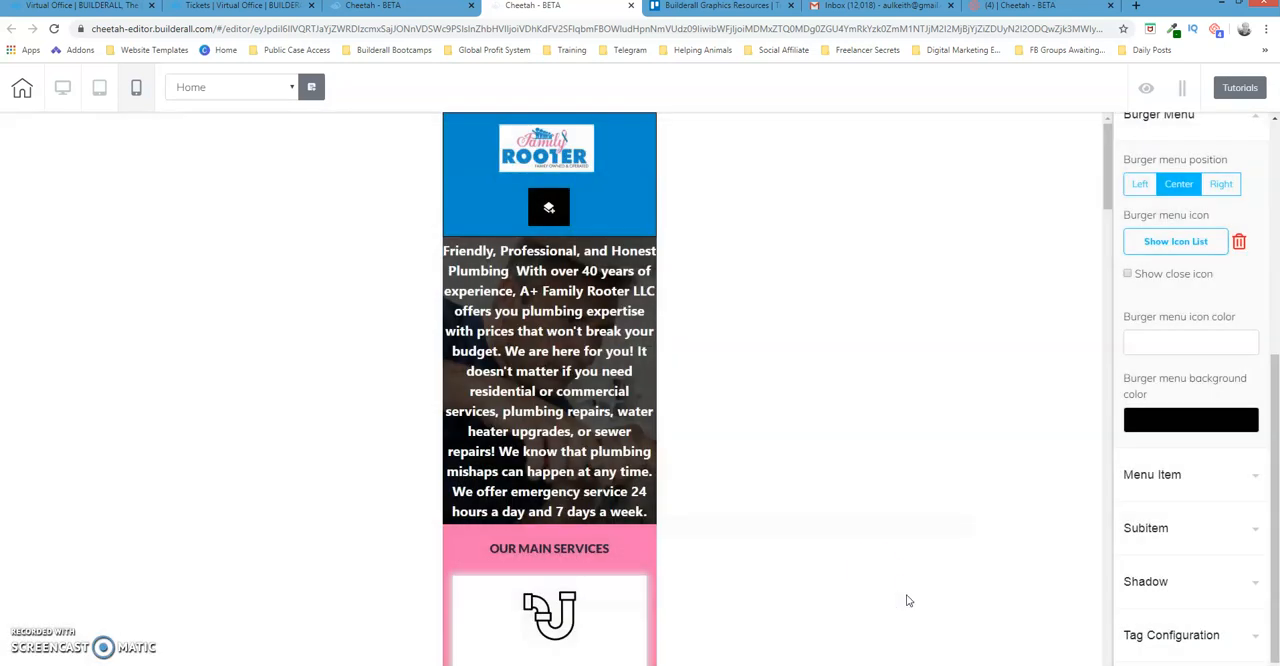
# Test the new burger menu icon by expanding and collapsing the mobile navigation
pyautogui.click(549, 209)
pyautogui.click(550, 210)
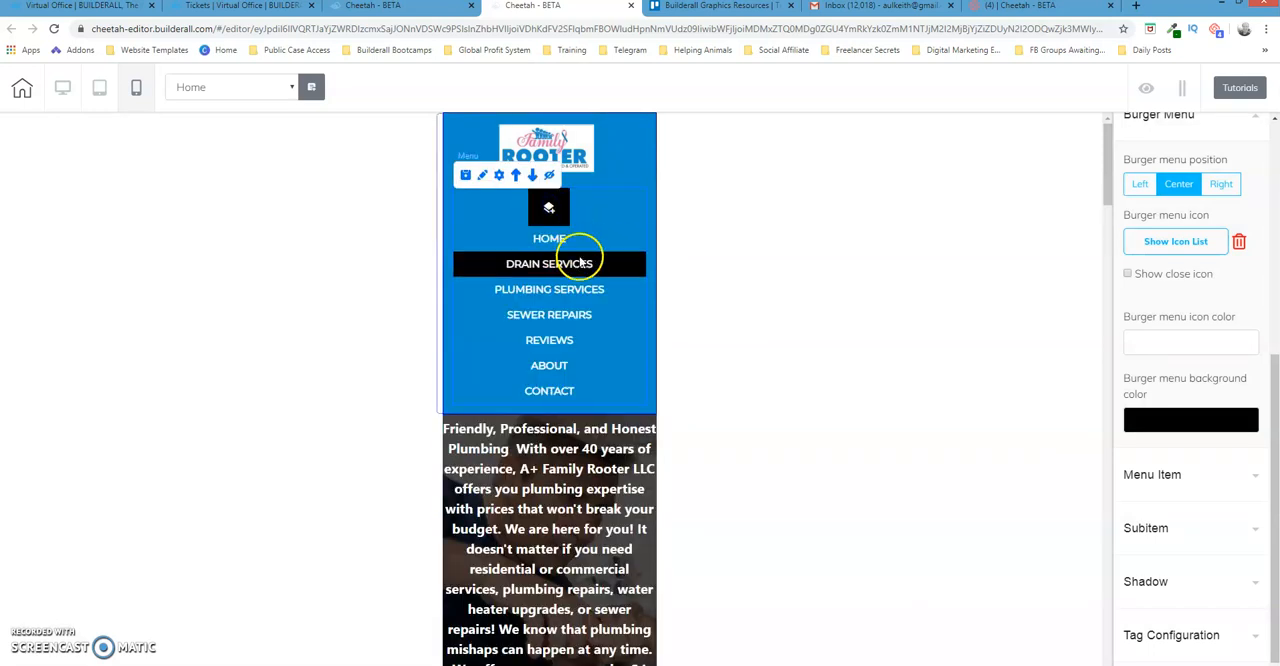
pyautogui.click(550, 210)
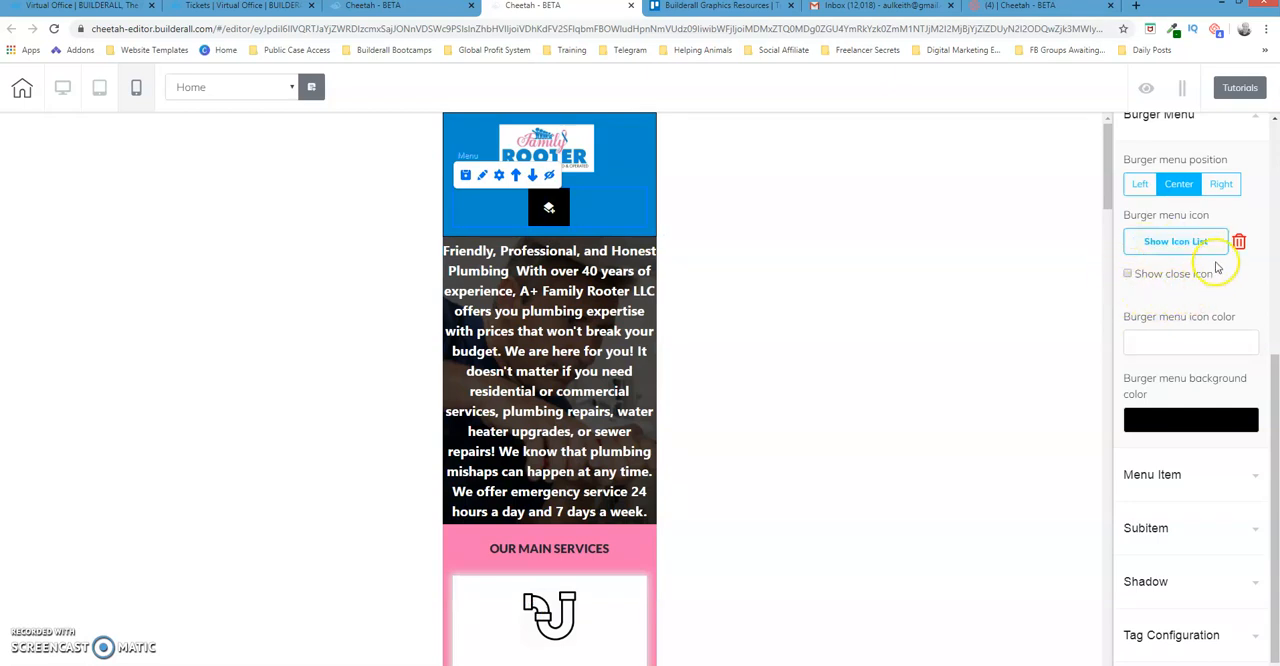
# Enable the close icon for the burger menu and test it by expanding and collapsing the mobile navigation
pyautogui.click(1128, 274)
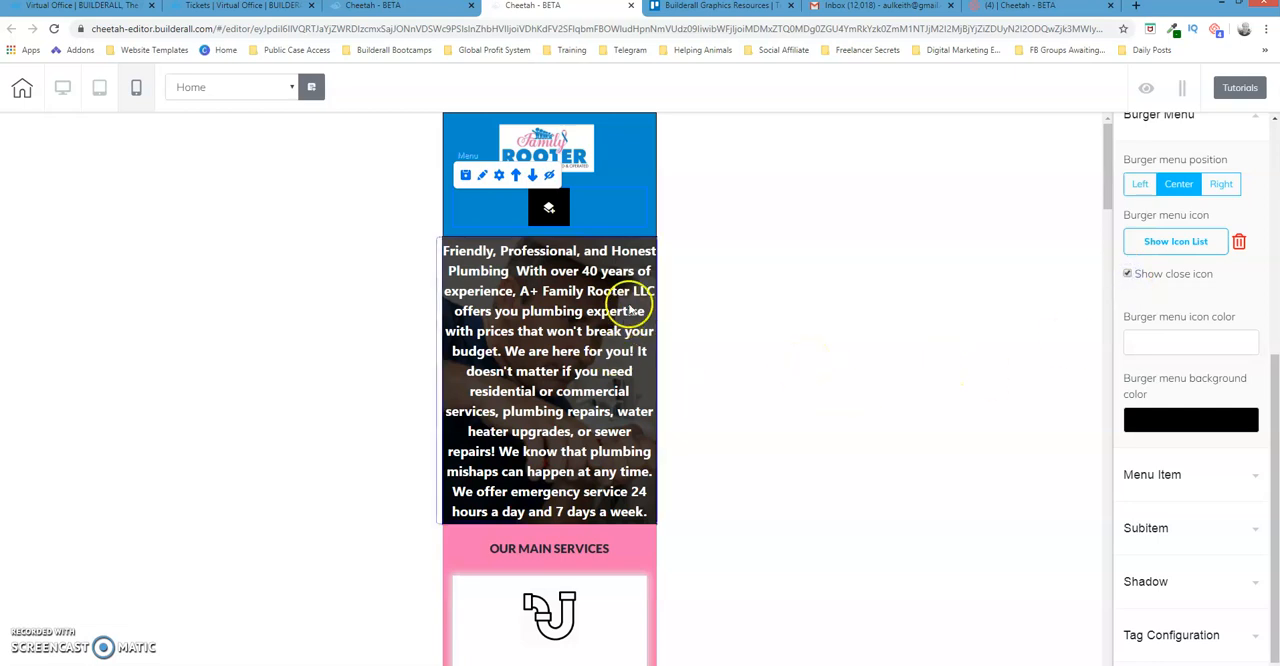
pyautogui.click(548, 207)
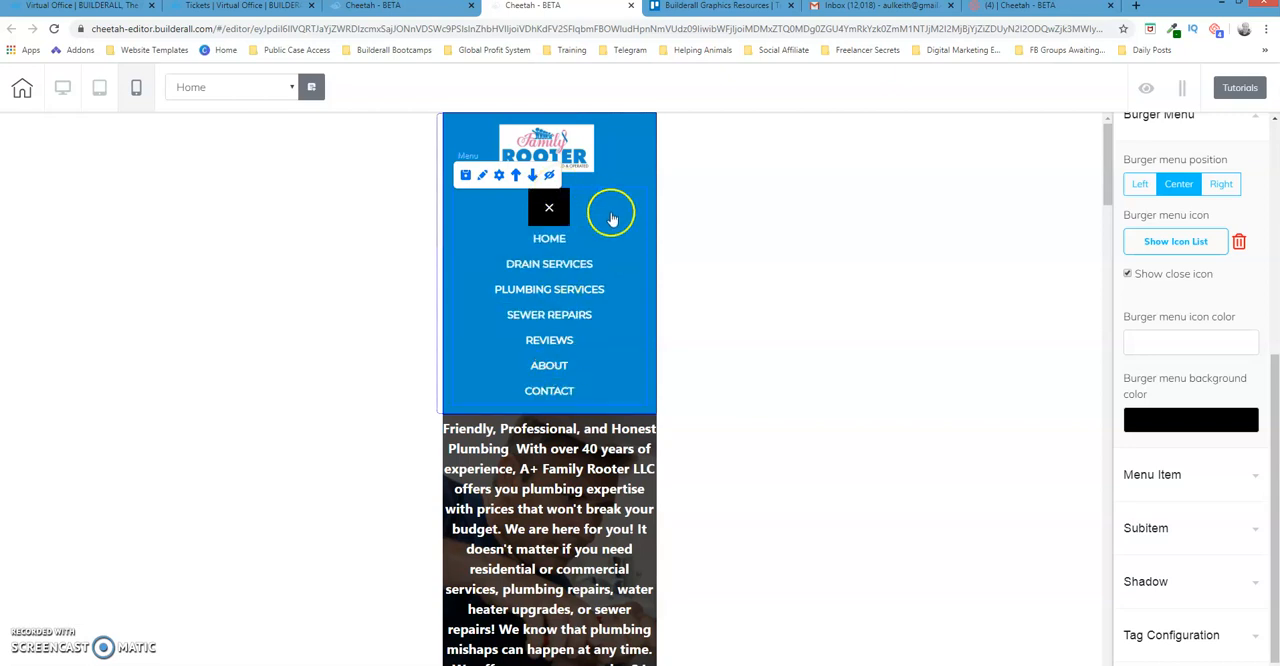
pyautogui.click(549, 210)
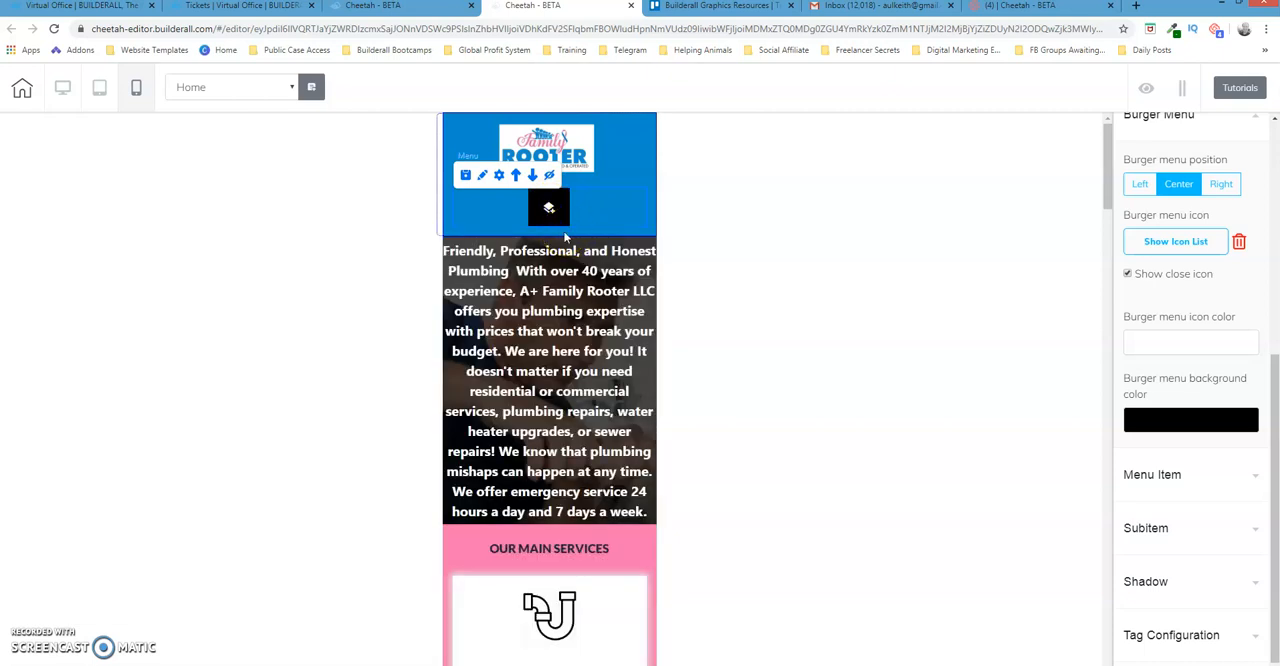
pyautogui.click(549, 209)
# Try red F00505 as the burger menu icon color and restore the icon to white
pyautogui.click(1187, 343)
pyautogui.click(1250, 367)
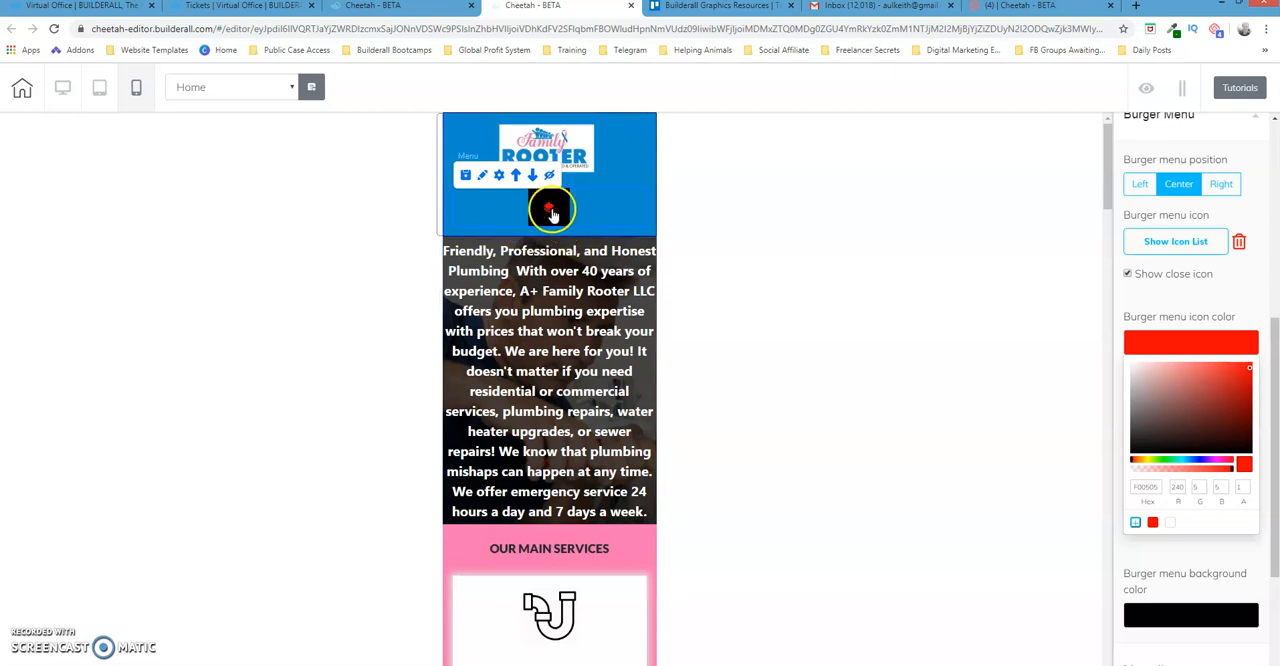
pyautogui.moveTo(1249, 367); pyautogui.dragTo(1119, 358)
pyautogui.click(1186, 342)
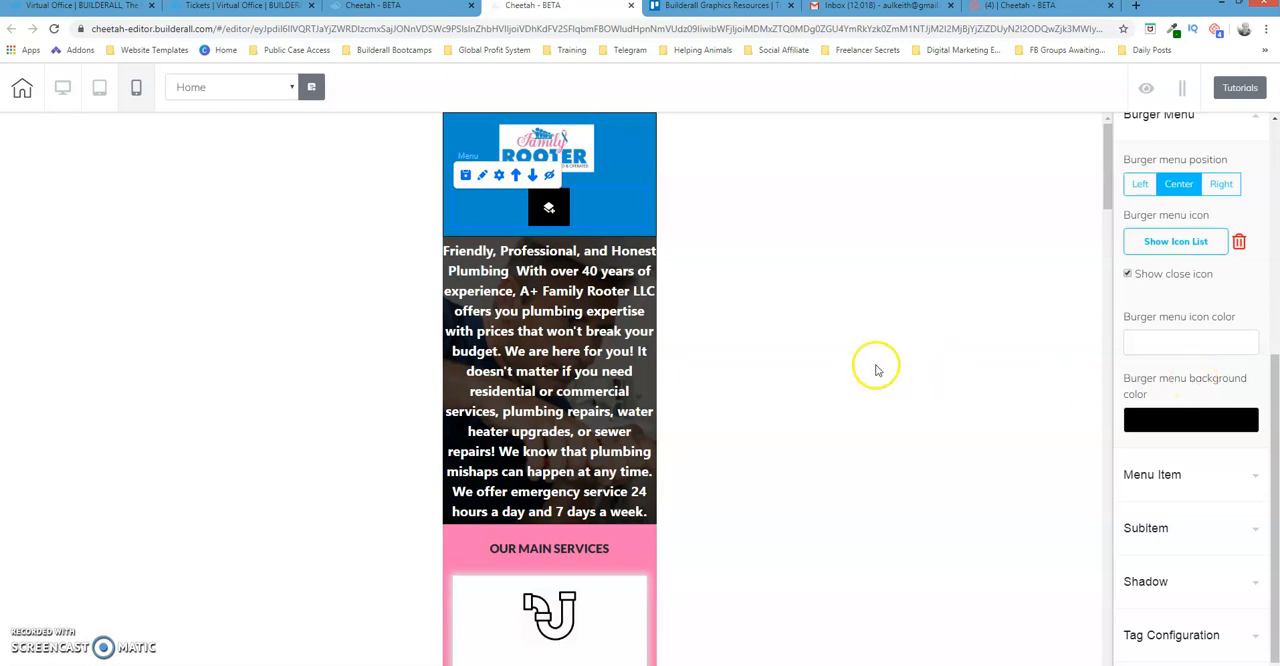
# Set the burger menu background color to red CD1010 and check it with the mobile navigation expanded and collapsed
pyautogui.click(1216, 421)
pyautogui.click(1244, 462)
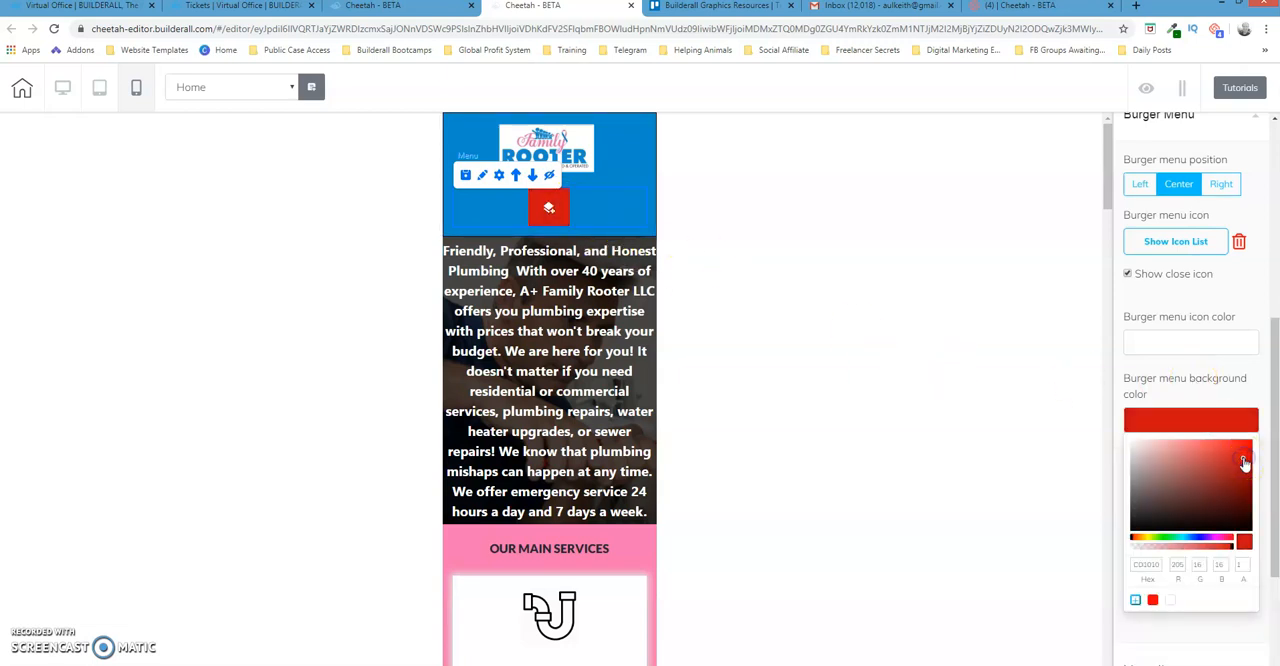
pyautogui.click(549, 209)
pyautogui.click(549, 210)
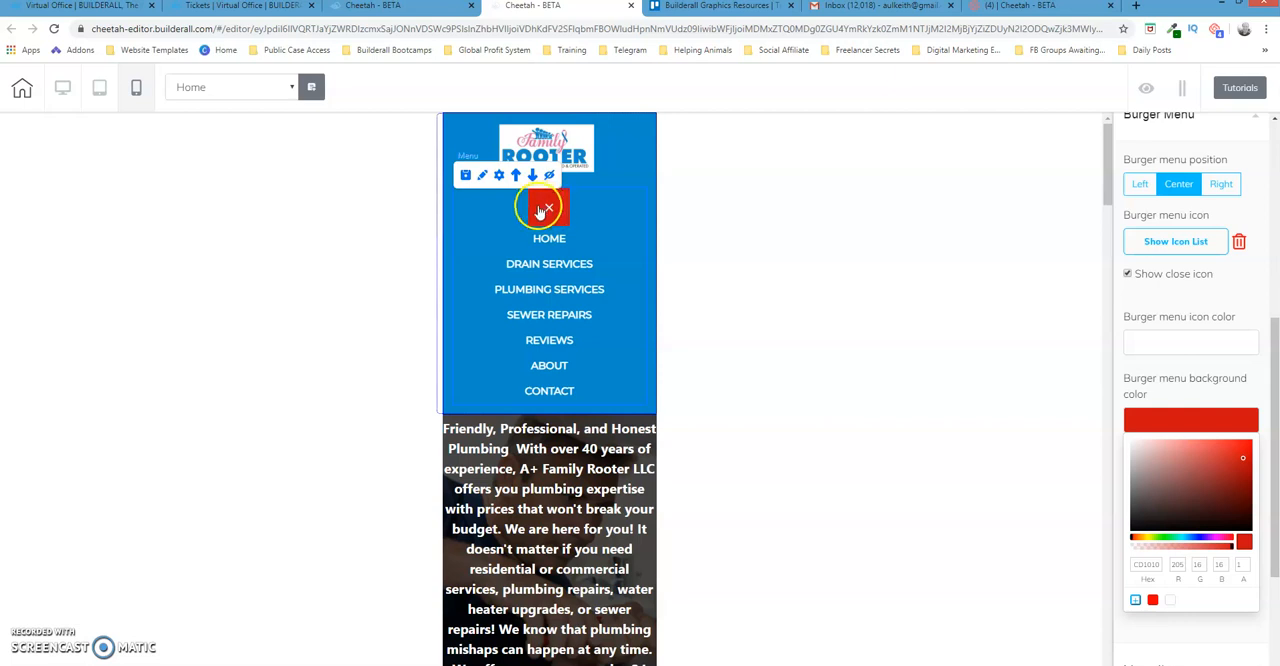
pyautogui.click(551, 211)
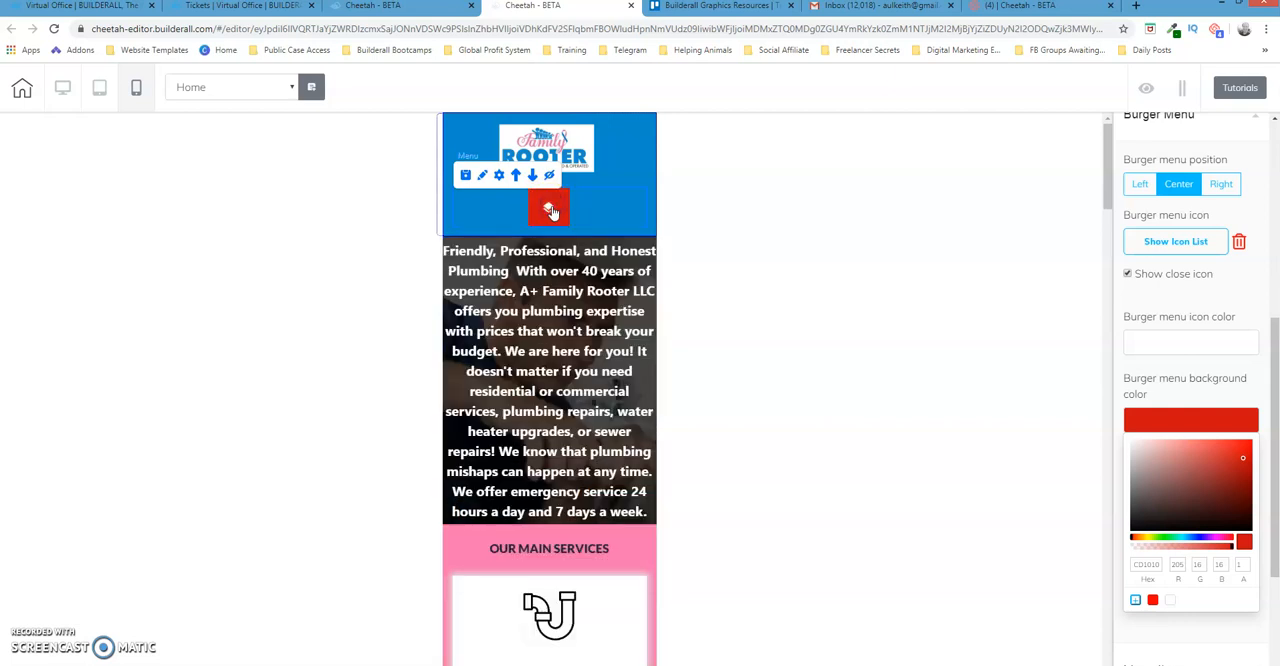